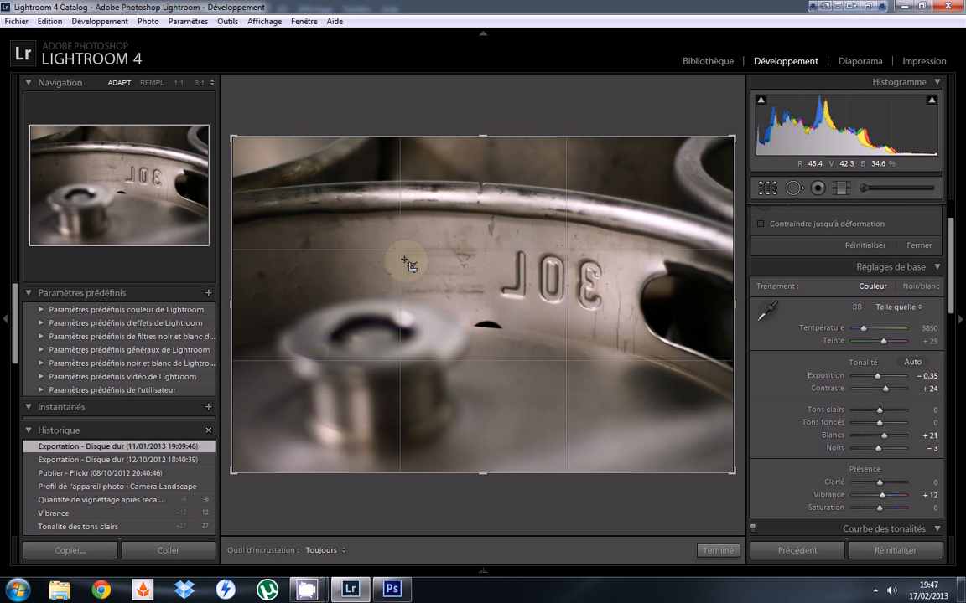
# - Open the current photo for editing in Adobe Photoshop CS6 from Lightroom
pyautogui.rightClick(490, 298)
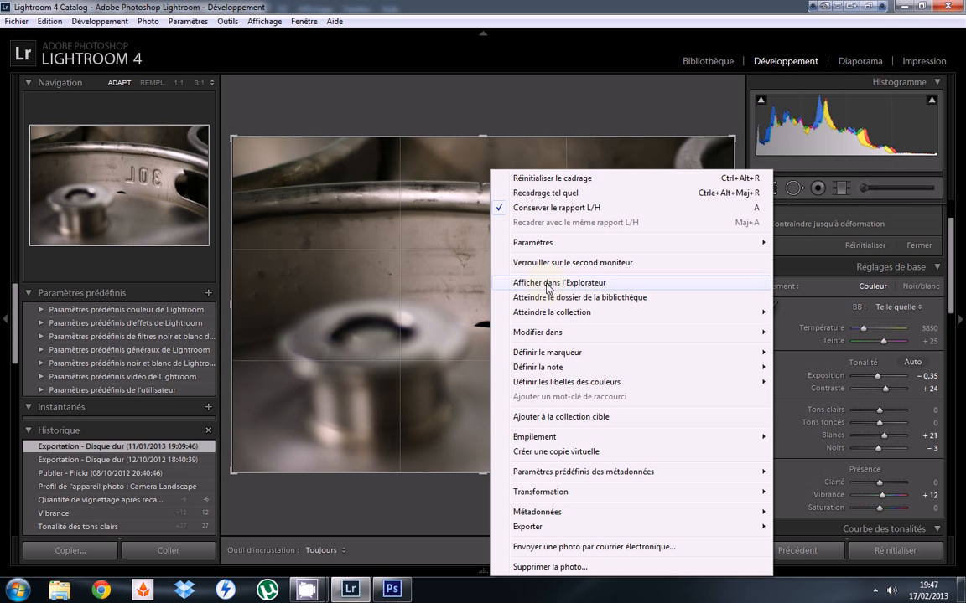
pyautogui.moveTo(545, 333)
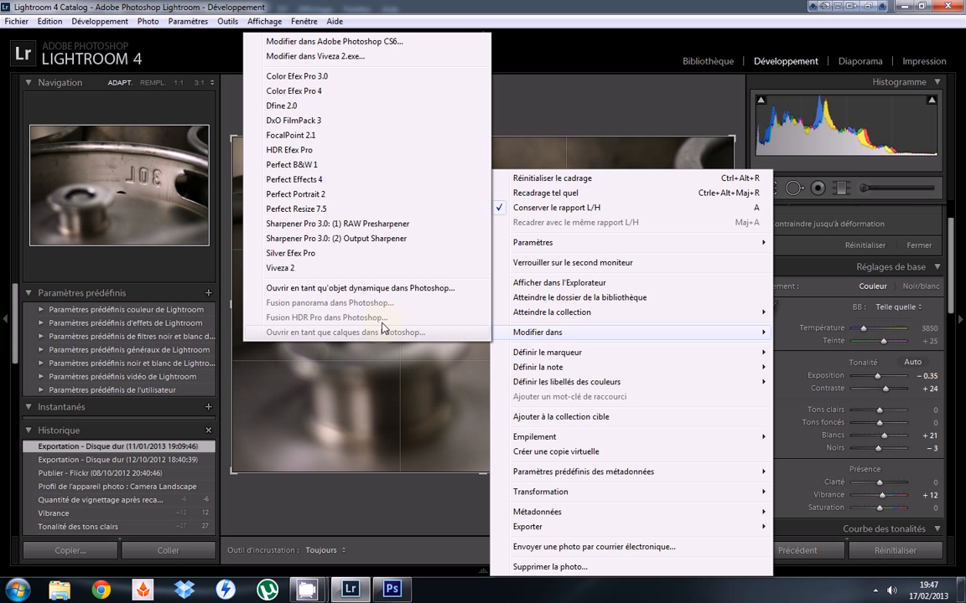
pyautogui.click(288, 41)
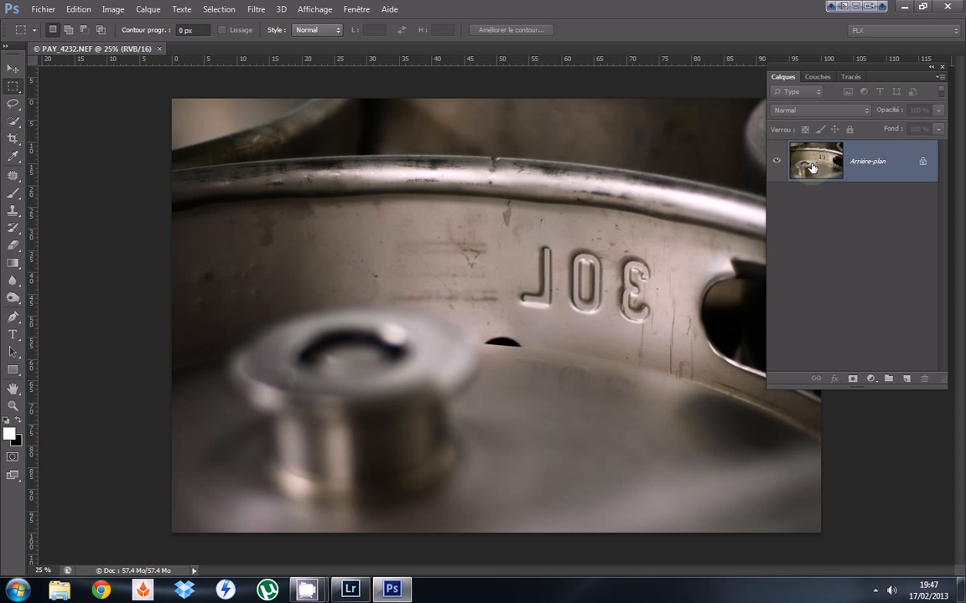
# - Duplicate the background layer and set the copy's blend mode to Incrustation
pyautogui.moveTo(811, 168); pyautogui.dragTo(905, 378)
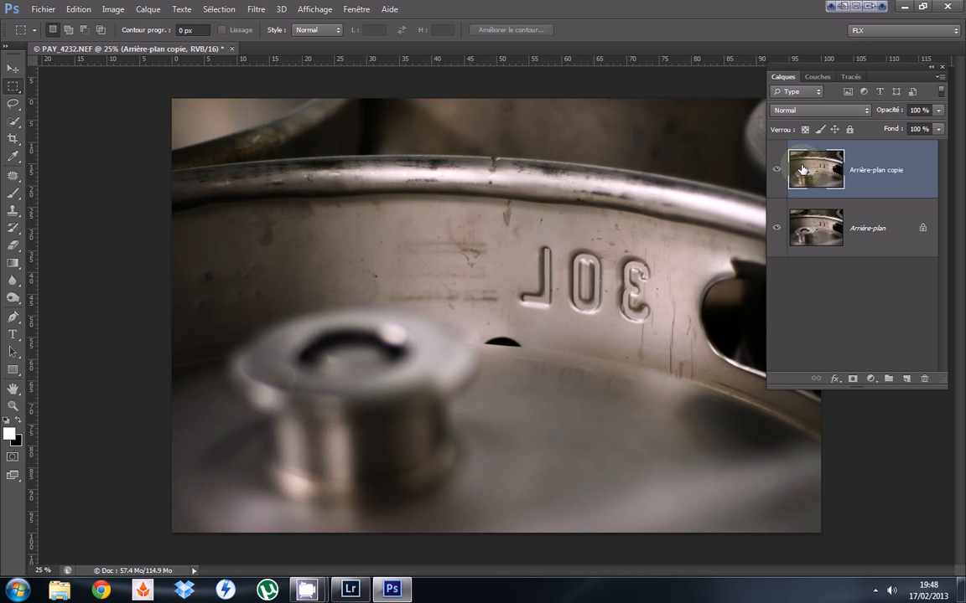
pyautogui.click(867, 111)
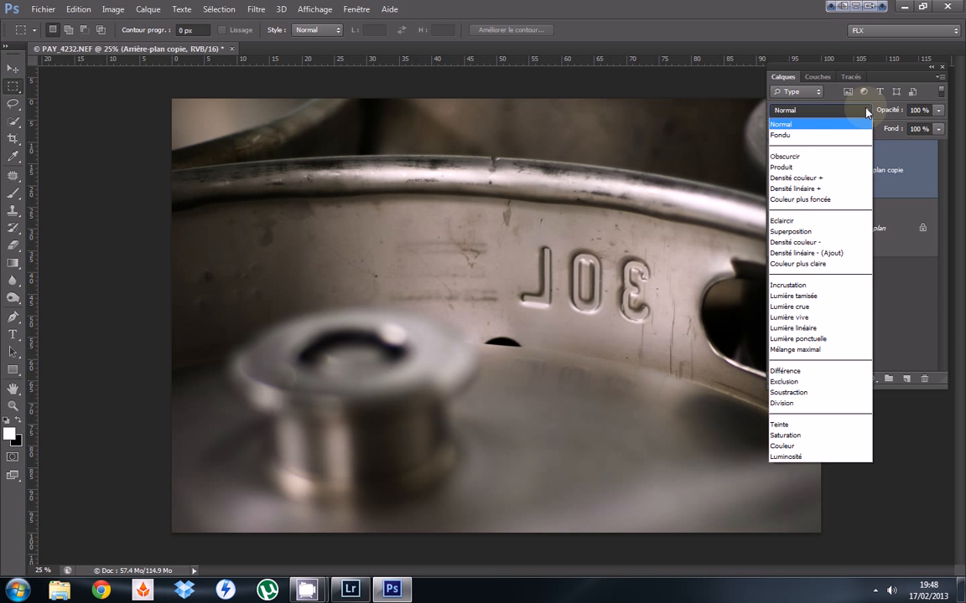
pyautogui.click(800, 286)
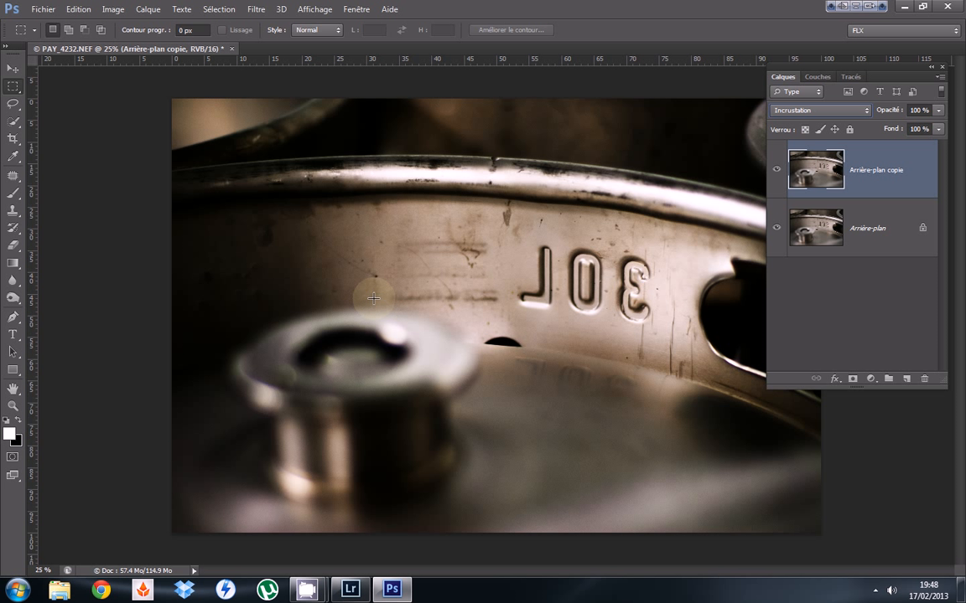
# - Try neighbouring blend modes such as Lumière crue on the background copy, and return it to Incrustation
pyautogui.press('Down')
pyautogui.press('Down')
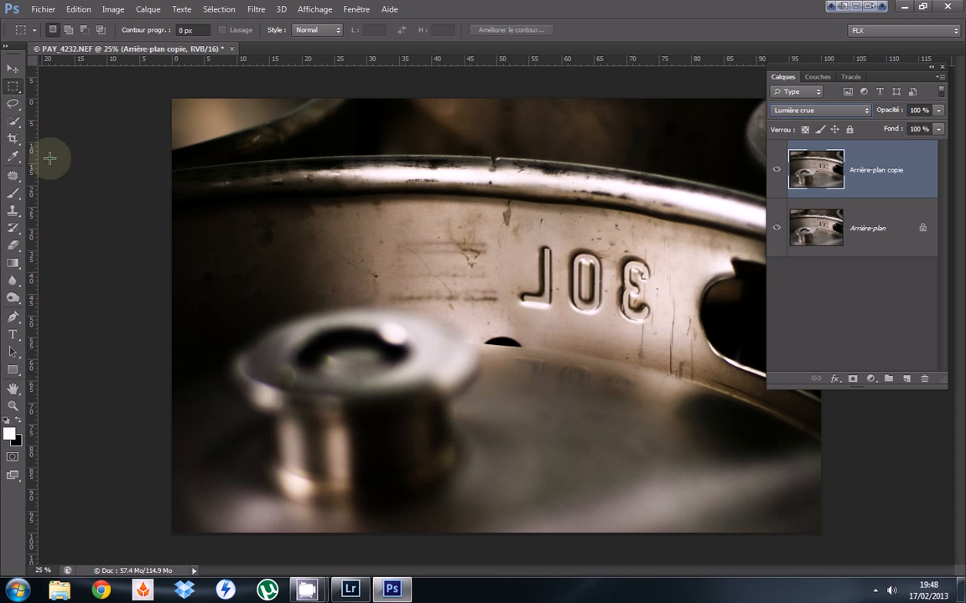
pyautogui.press('Down')
pyautogui.press('Up')
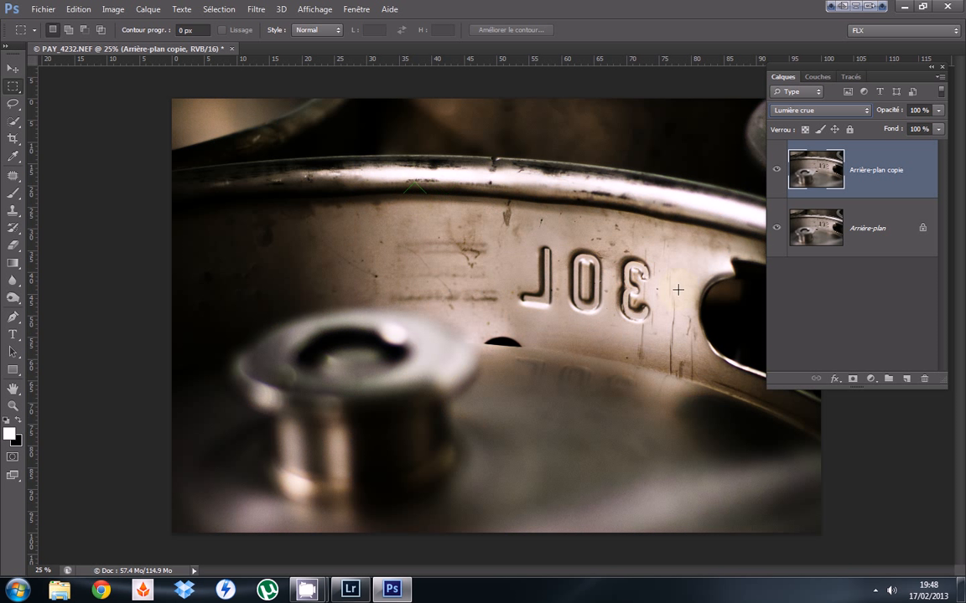
pyautogui.click(863, 112)
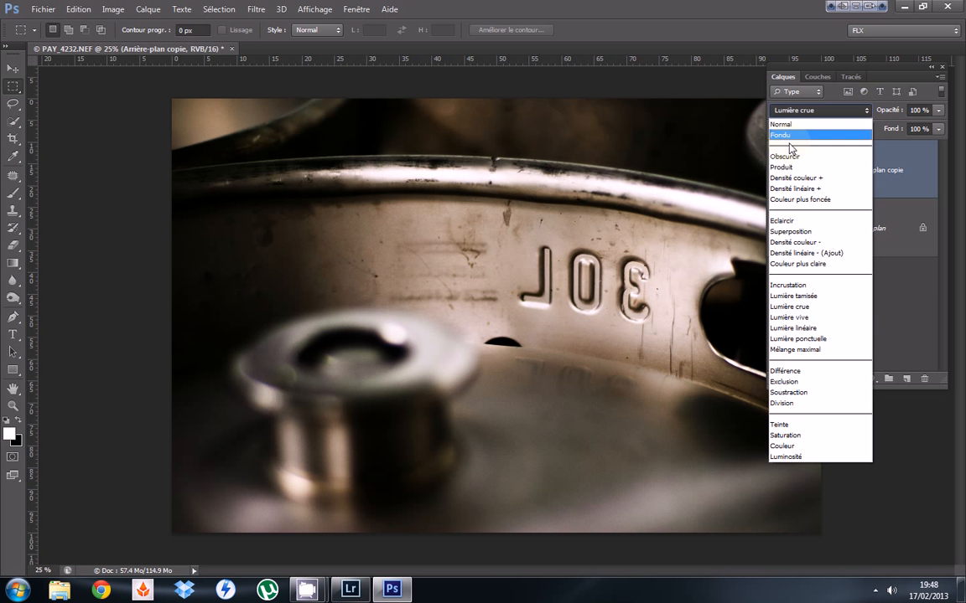
pyautogui.click(791, 288)
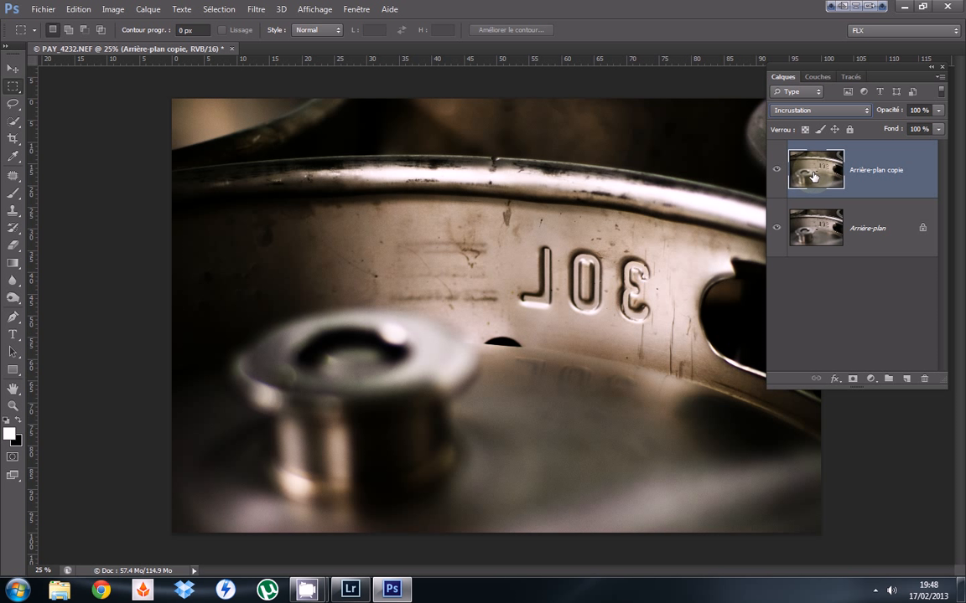
# - Duplicate the Incrustation layer and set the new topmost copy's blend mode to Normal
pyautogui.moveTo(812, 176); pyautogui.dragTo(906, 379)
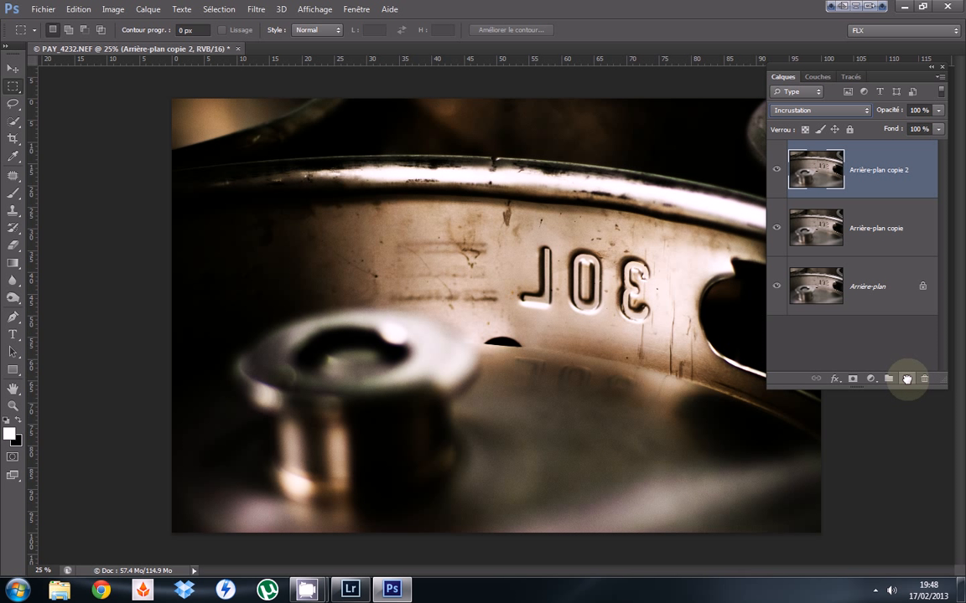
pyautogui.click(809, 110)
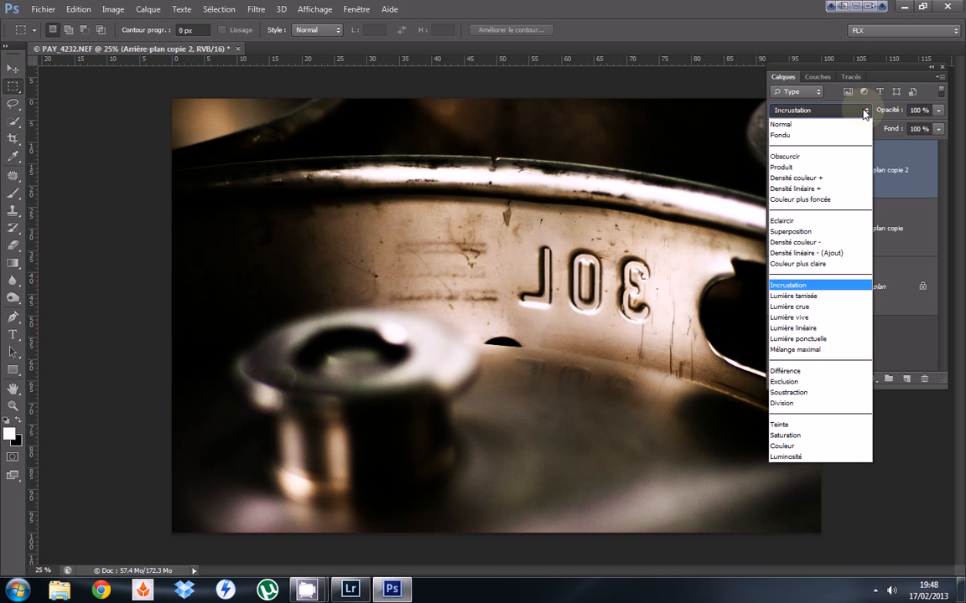
pyautogui.click(816, 126)
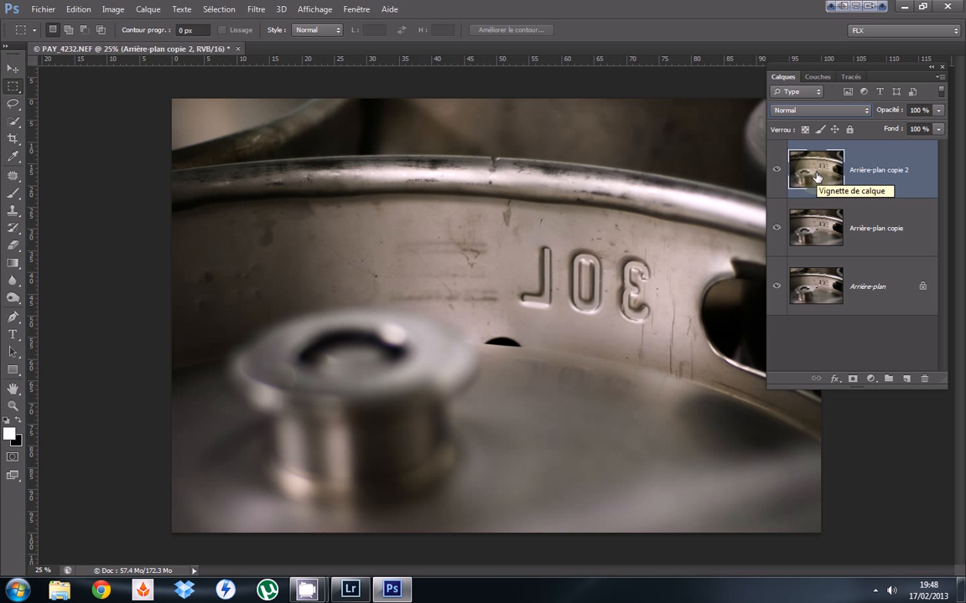
# - Convert the topmost layer for smart filters and apply the Passe-haut filter with a radius of 12 pixels
pyautogui.click(258, 10)
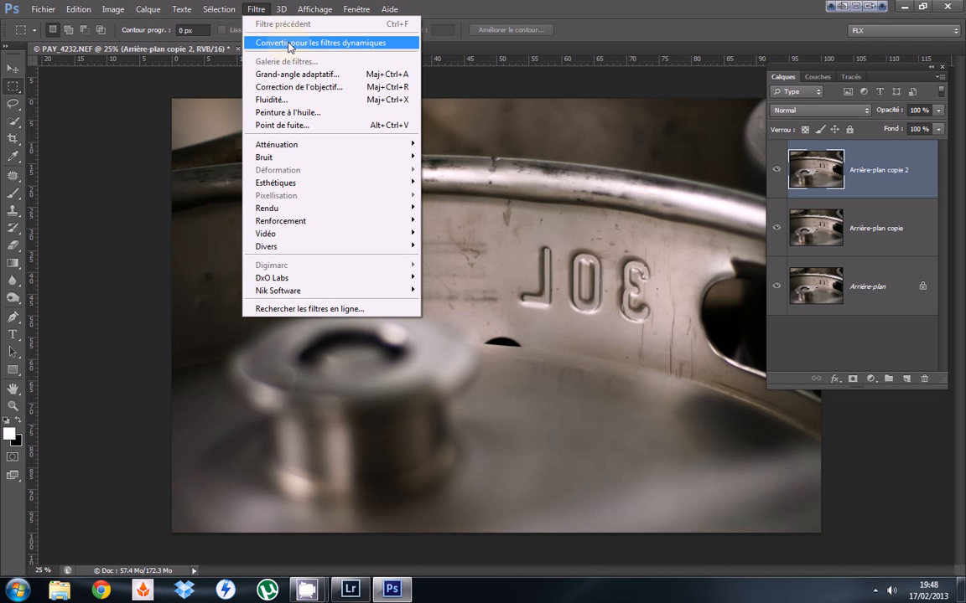
pyautogui.click(318, 44)
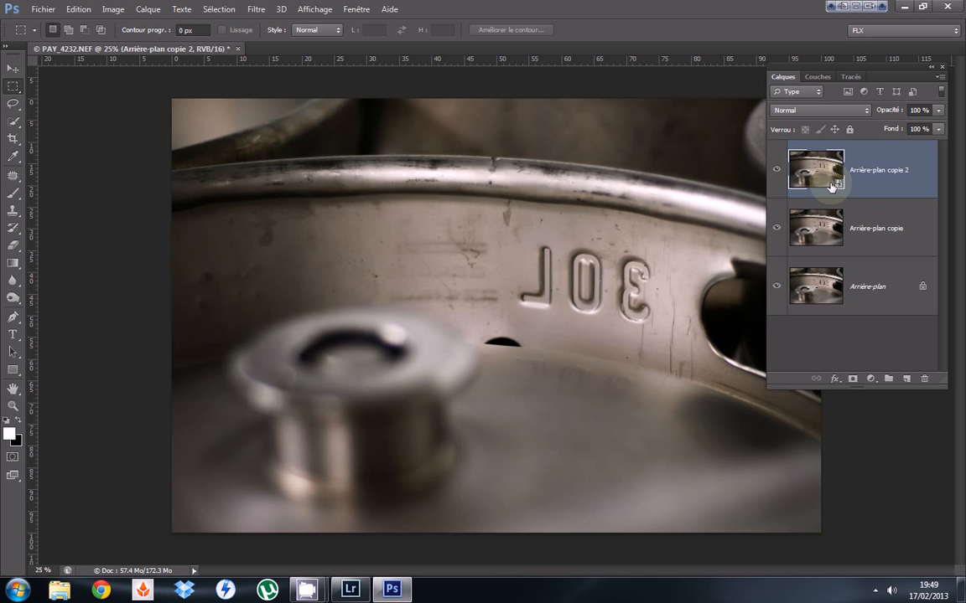
pyautogui.click(254, 9)
pyautogui.moveTo(276, 144)
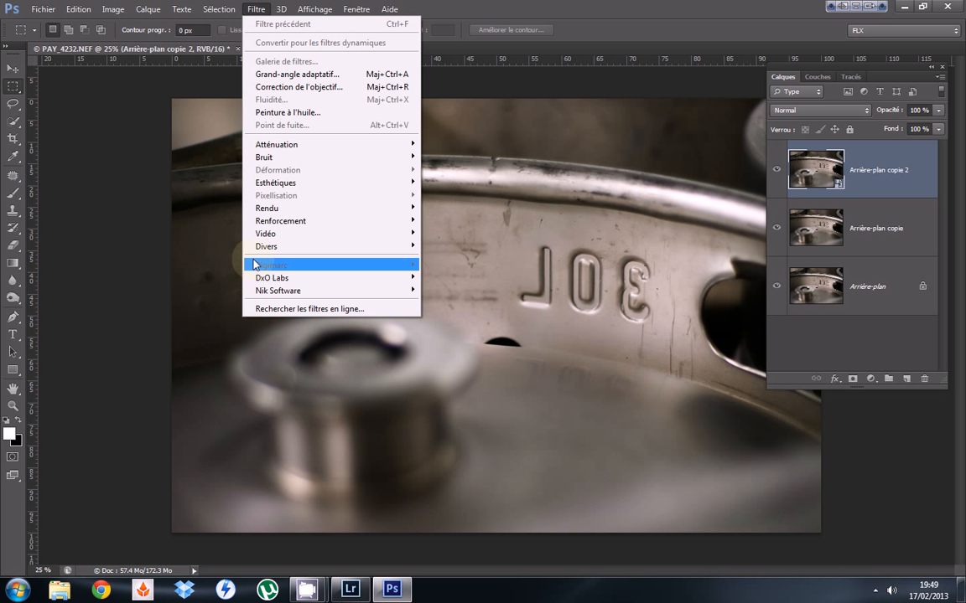
pyautogui.moveTo(268, 248)
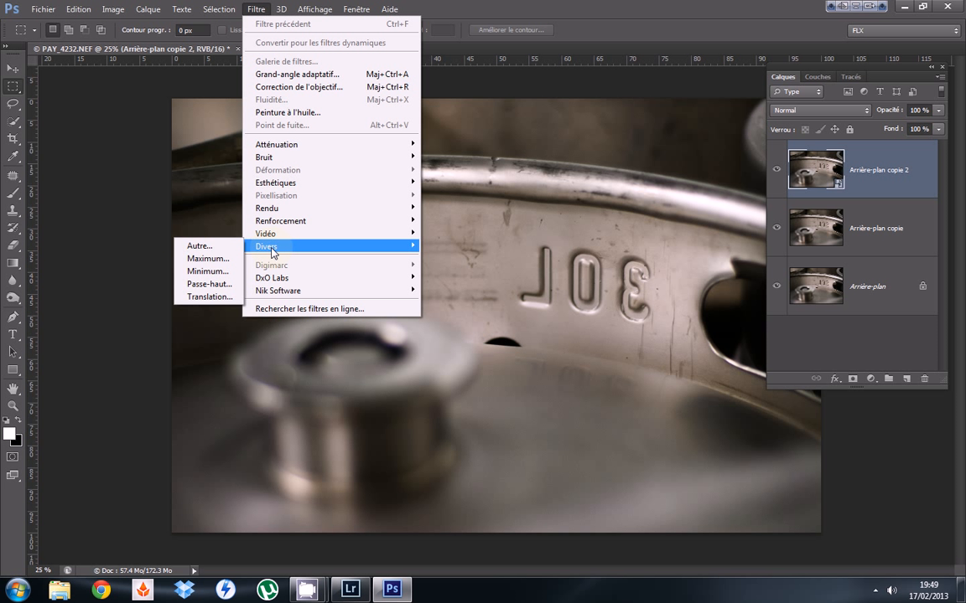
pyautogui.click(211, 285)
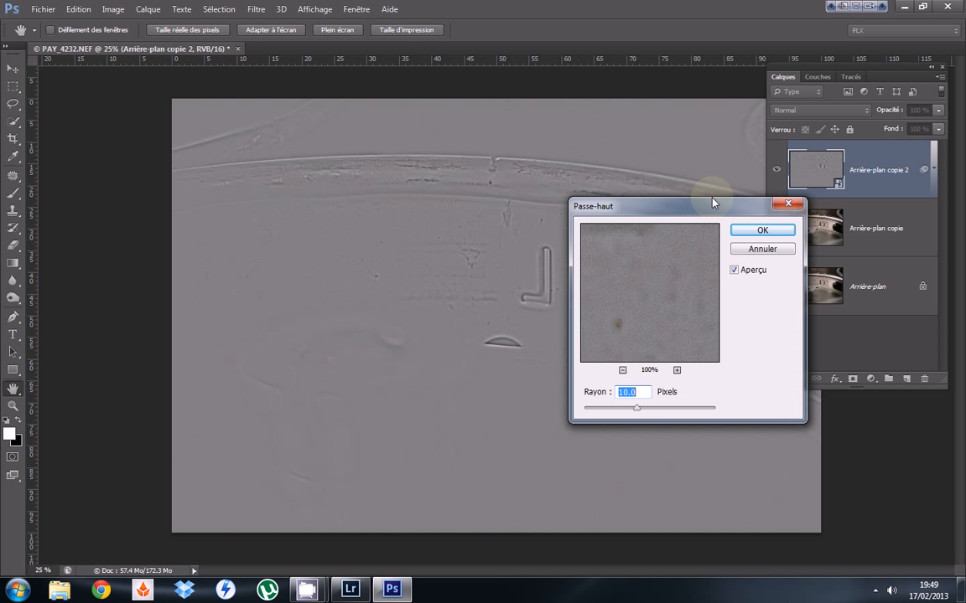
pyautogui.moveTo(717, 201); pyautogui.dragTo(276, 268)
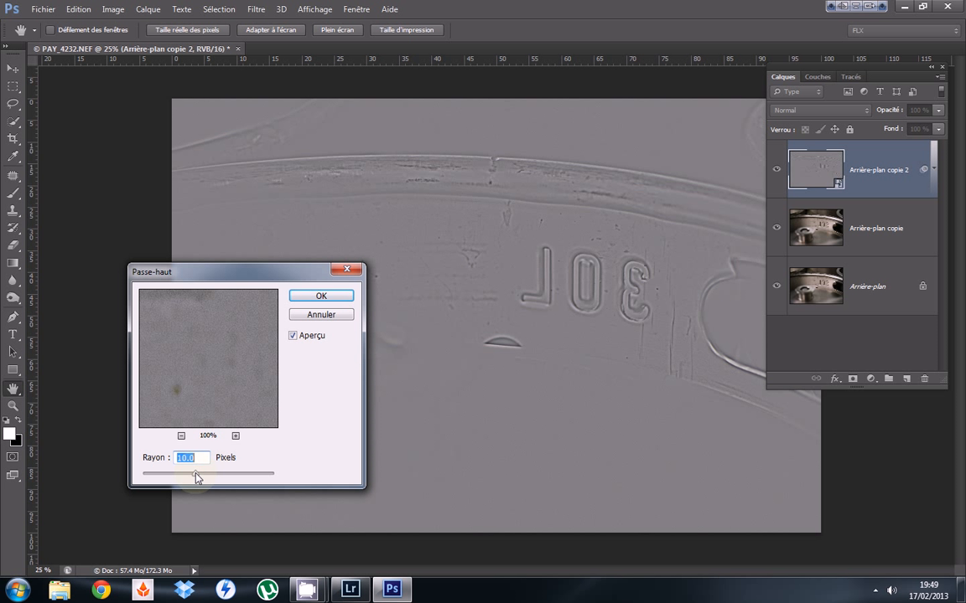
pyautogui.moveTo(195, 474); pyautogui.dragTo(217, 478)
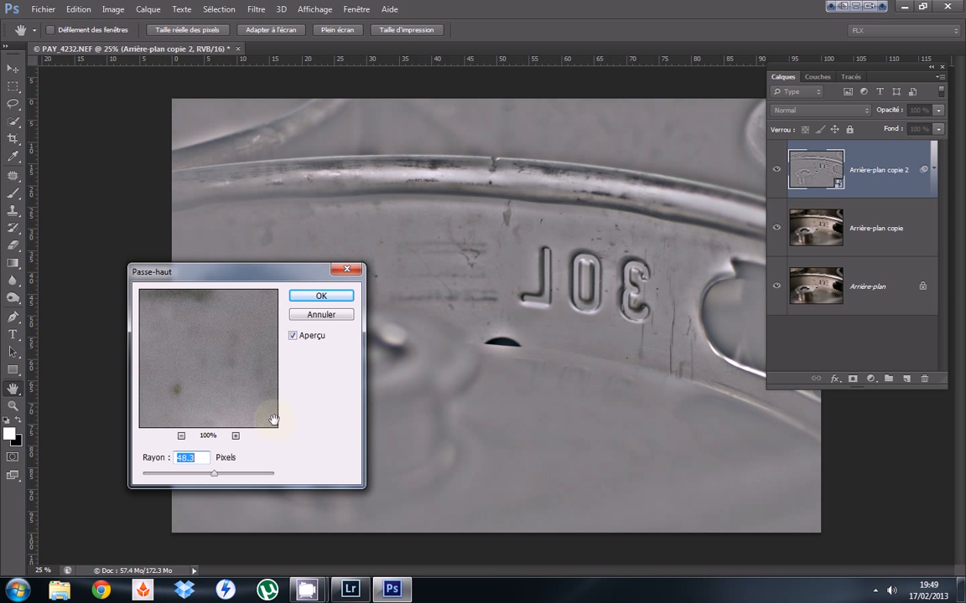
pyautogui.moveTo(215, 478); pyautogui.dragTo(198, 479)
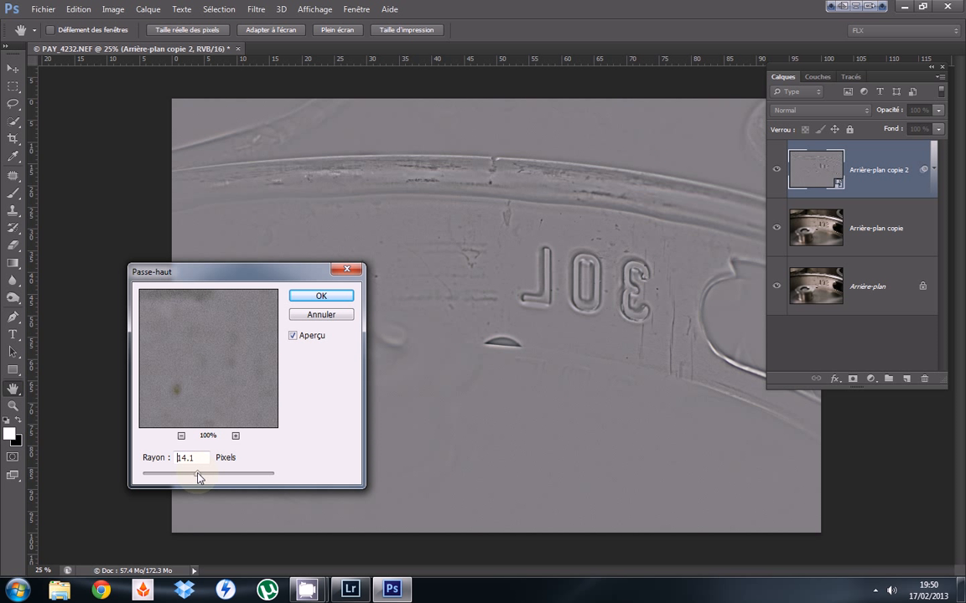
pyautogui.moveTo(198, 478); pyautogui.dragTo(196, 479)
pyautogui.write('12')
pyautogui.click(322, 298)
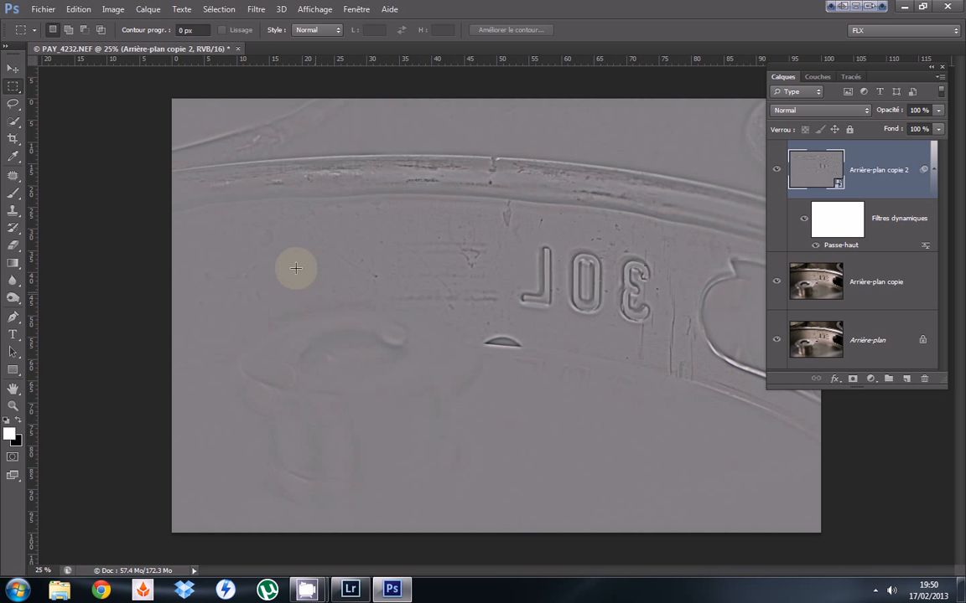
# - Set the Passe-haut layer's blend mode to Incrustation and toggle its visibility to compare the sharpening effect
pyautogui.click(847, 109)
pyautogui.click(797, 285)
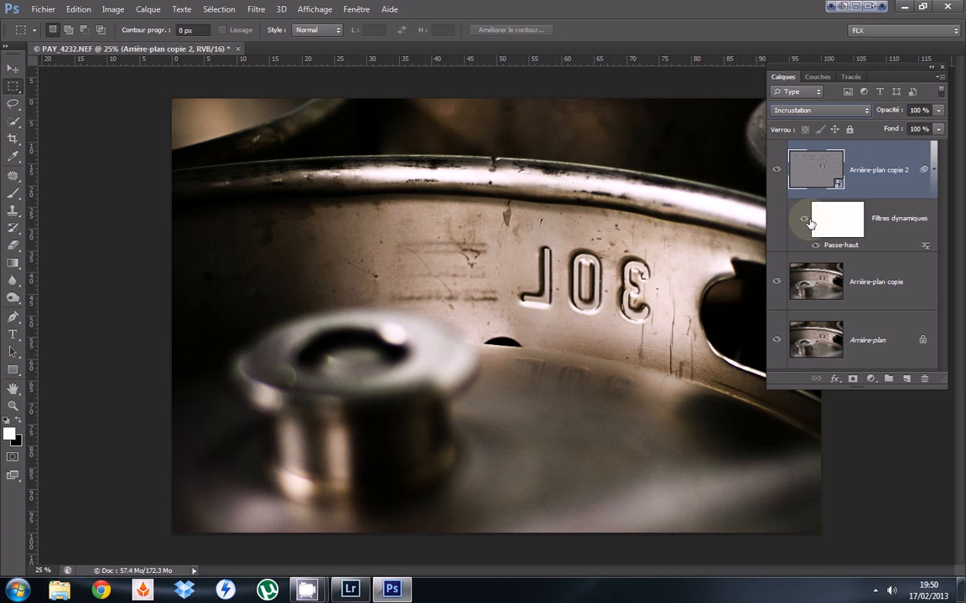
pyautogui.click(776, 172)
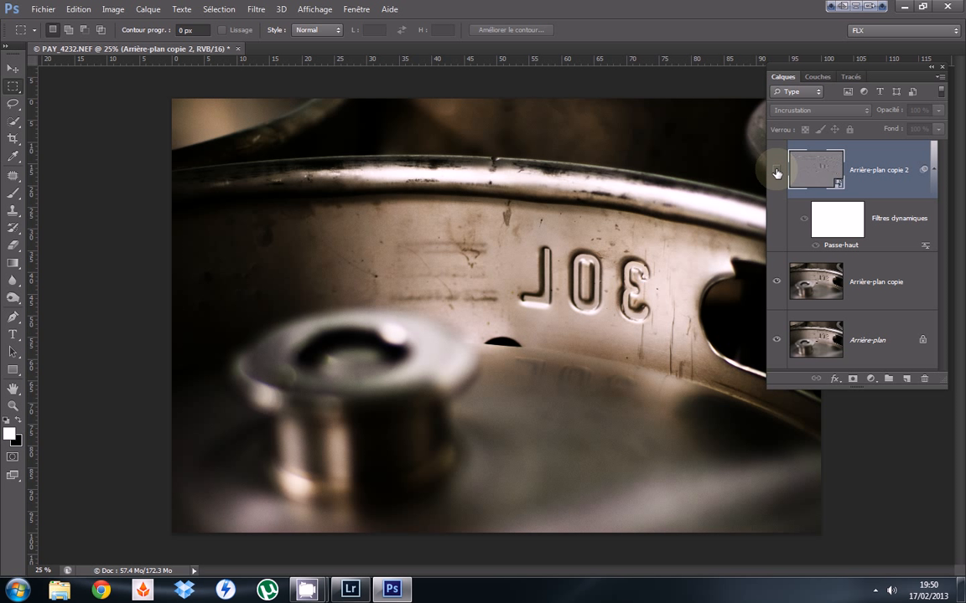
pyautogui.click(776, 173)
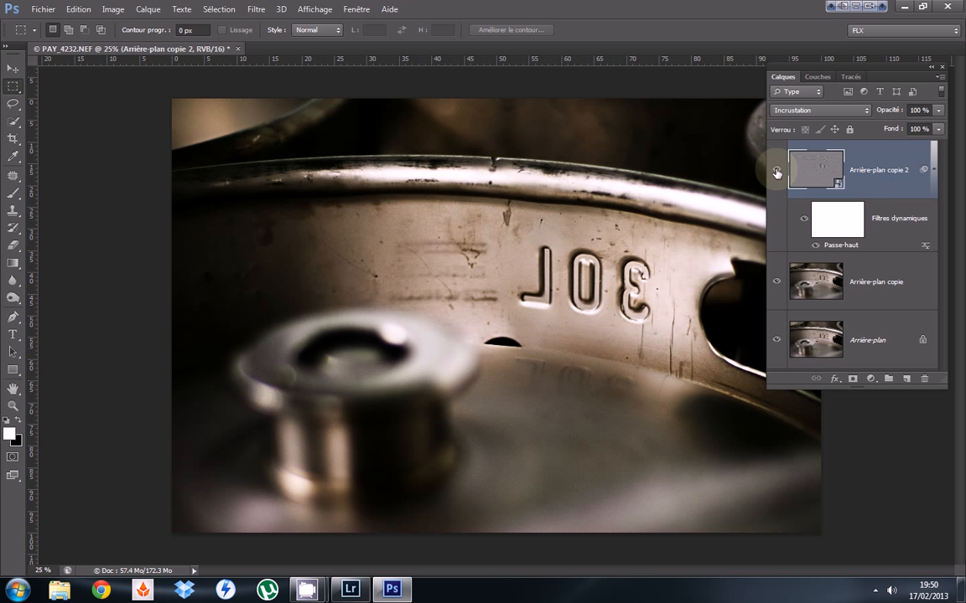
pyautogui.click(776, 173)
pyautogui.click(776, 173)
# - Flatten the image into a single layer and close PAY_4232.NEF, saving the changes
pyautogui.rightClick(884, 332)
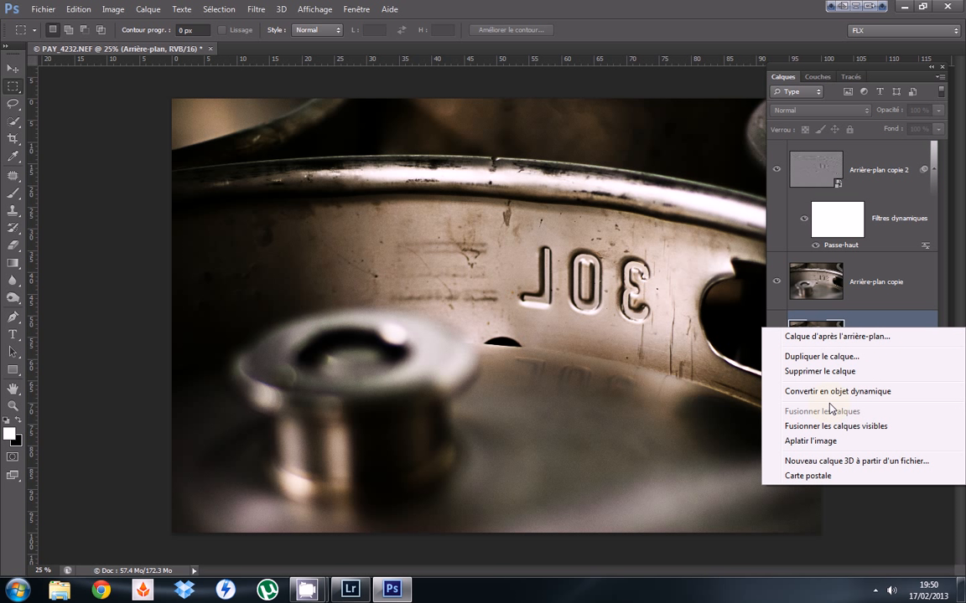
pyautogui.click(805, 443)
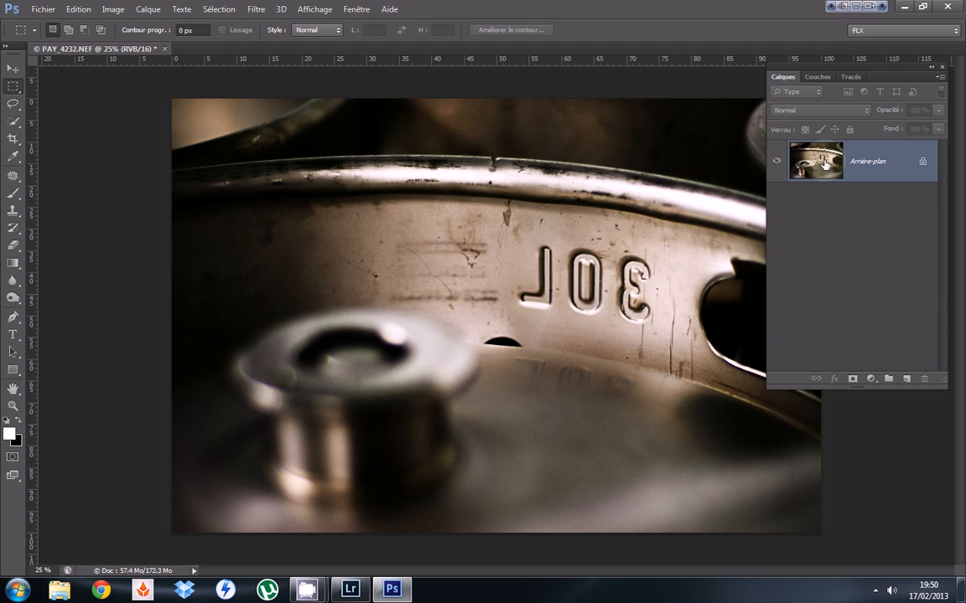
pyautogui.click(166, 48)
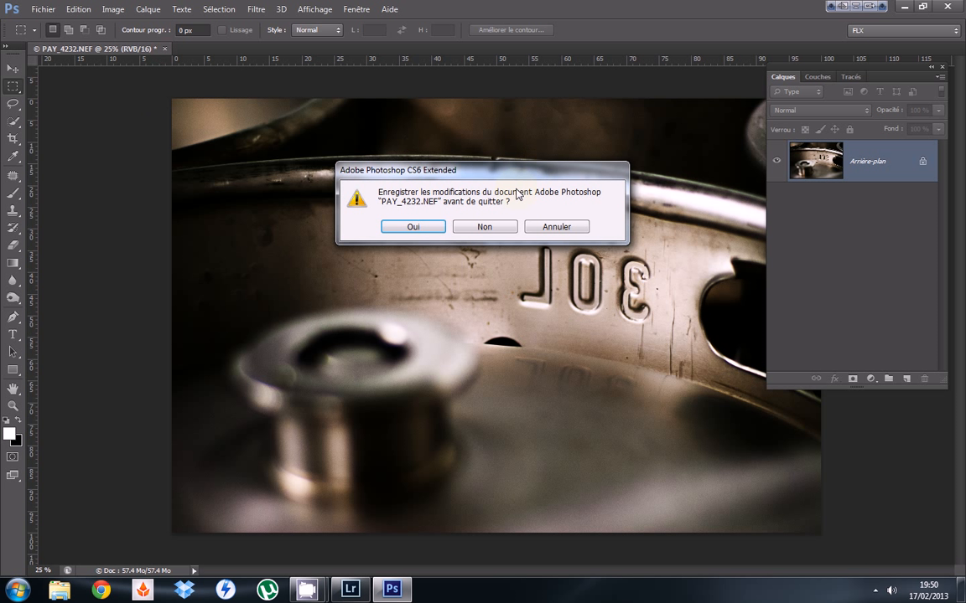
pyautogui.click(413, 226)
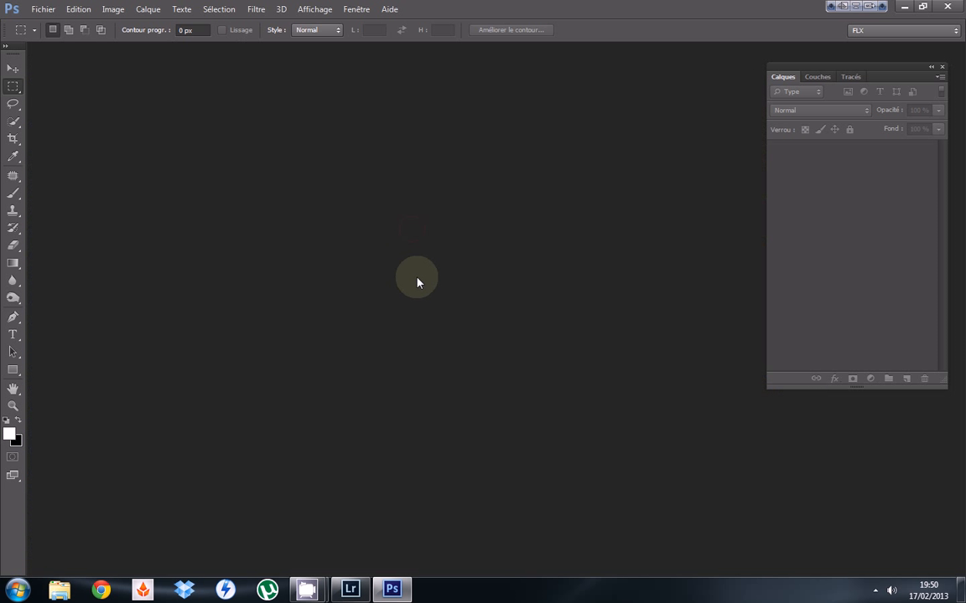
# - Switch to Lightroom and close the crop overlay on the edited photo
pyautogui.click(346, 592)
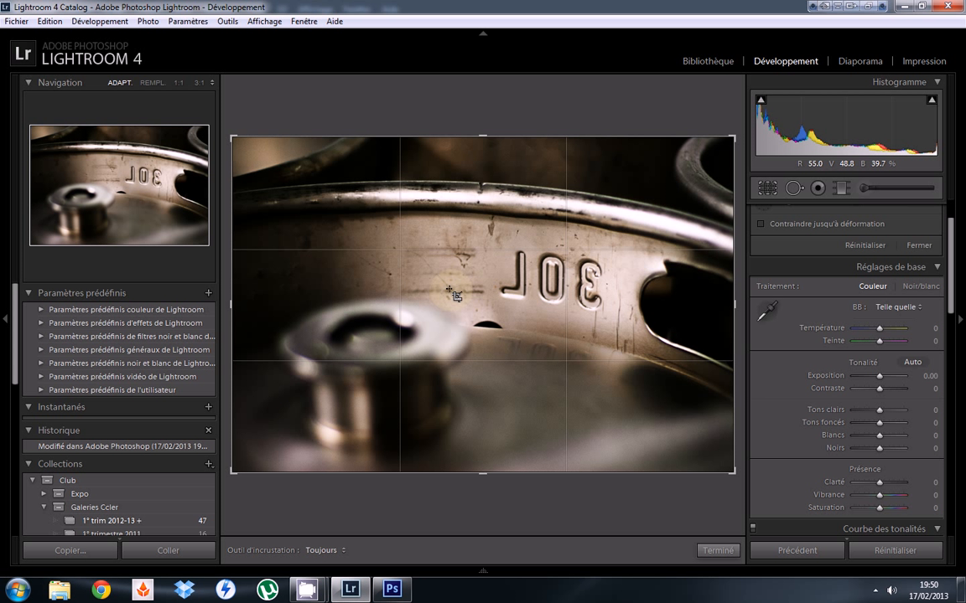
pyautogui.click(718, 550)
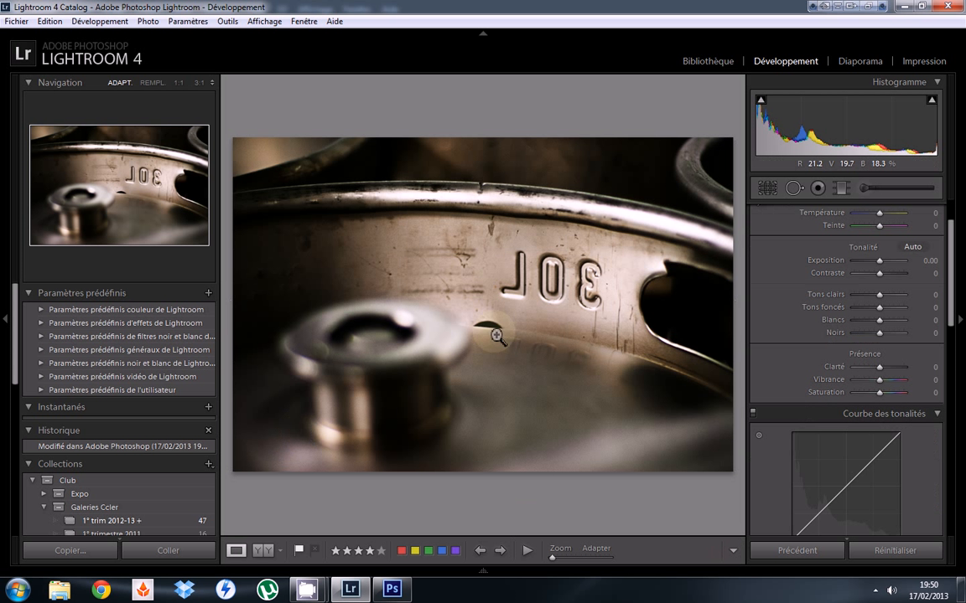